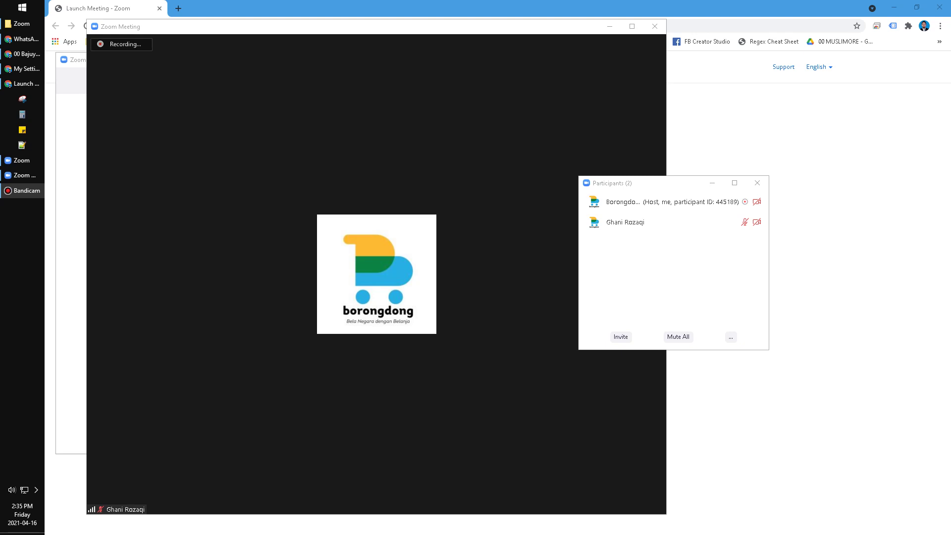
# Step: Open the second participant's More menu in Participants and confirm it has no Make Co-Host option
pyautogui.moveTo(360, 144)
pyautogui.click(746, 223)
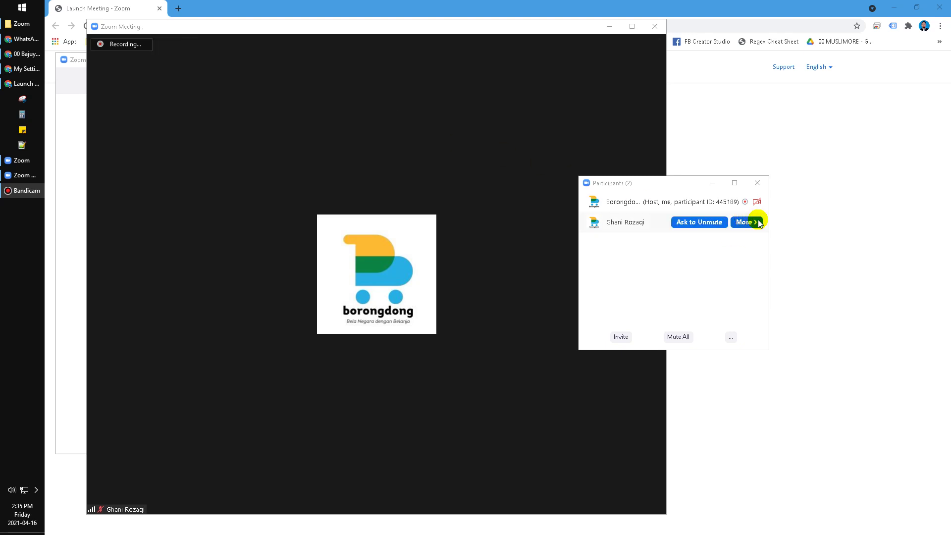
pyautogui.click(759, 224)
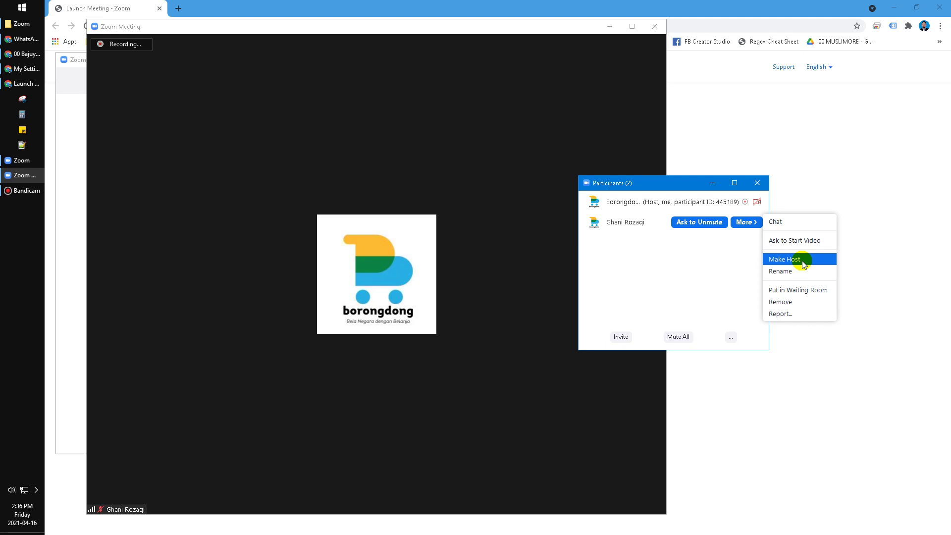
# Step: Return to the browser's Zoom settings tab and set the page zoom to 125%
pyautogui.click(683, 5)
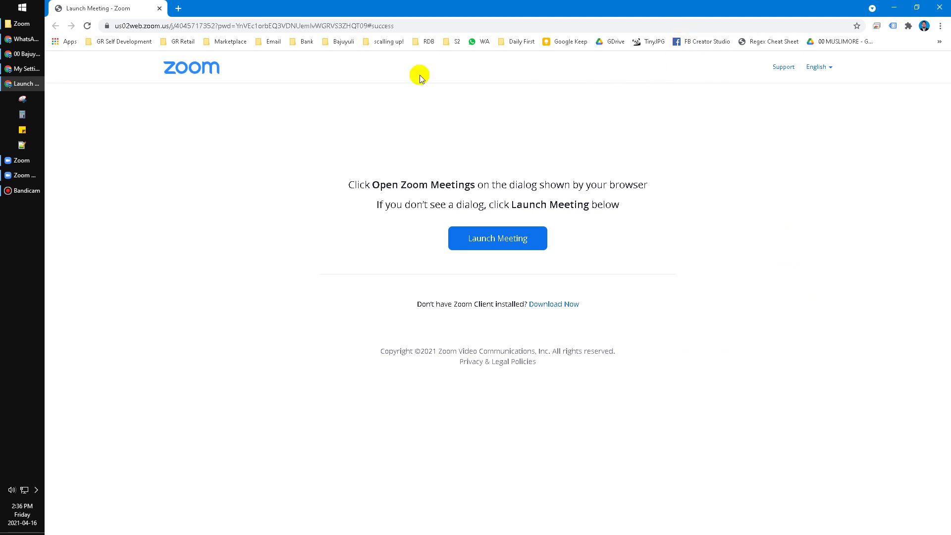
pyautogui.click(24, 69)
pyautogui.scroll(20, 828, 306)
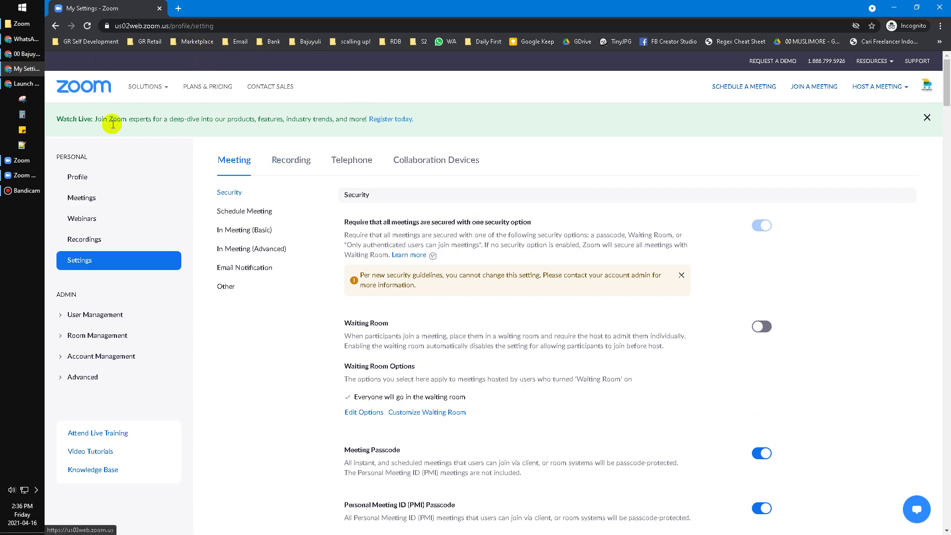
pyautogui.hotkey('ctrl', '+')
pyautogui.hotkey('ctrl', '+')
pyautogui.hotkey('ctrl', '+')
pyautogui.hotkey('ctrl', '-')
pyautogui.hotkey('ctrl', '-')
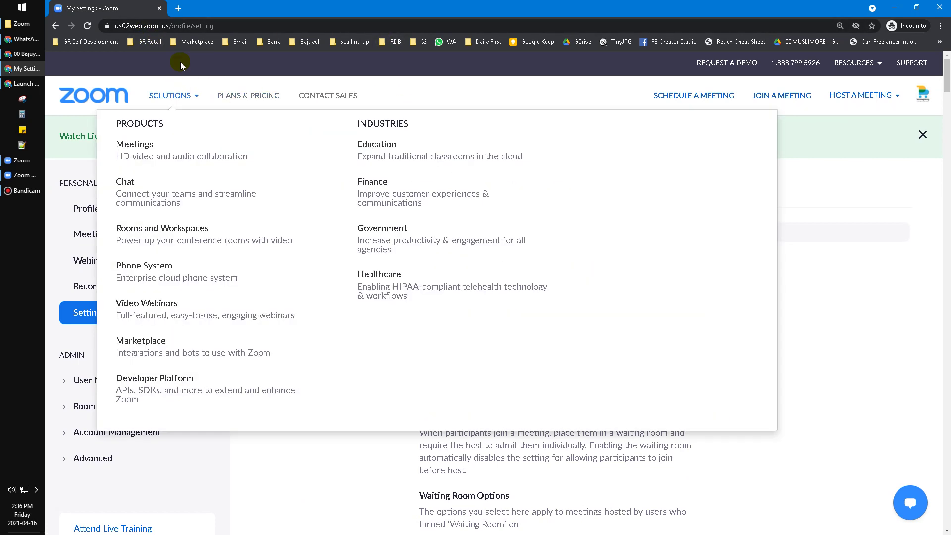
# Step: Load us02web.zoom.us and open the account Settings page from the profile area
pyautogui.click(174, 28)
pyautogui.write('us02web.zoom.us')
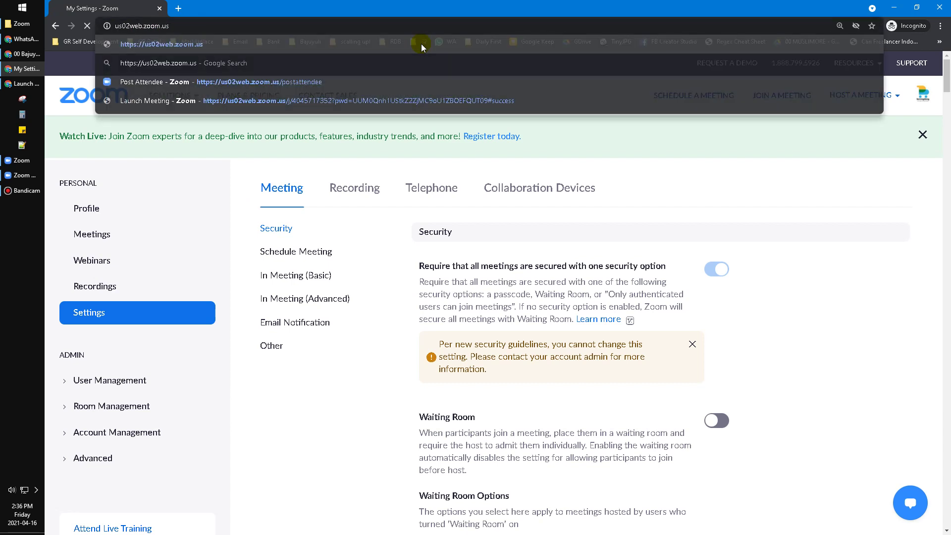
pyautogui.press('Return')
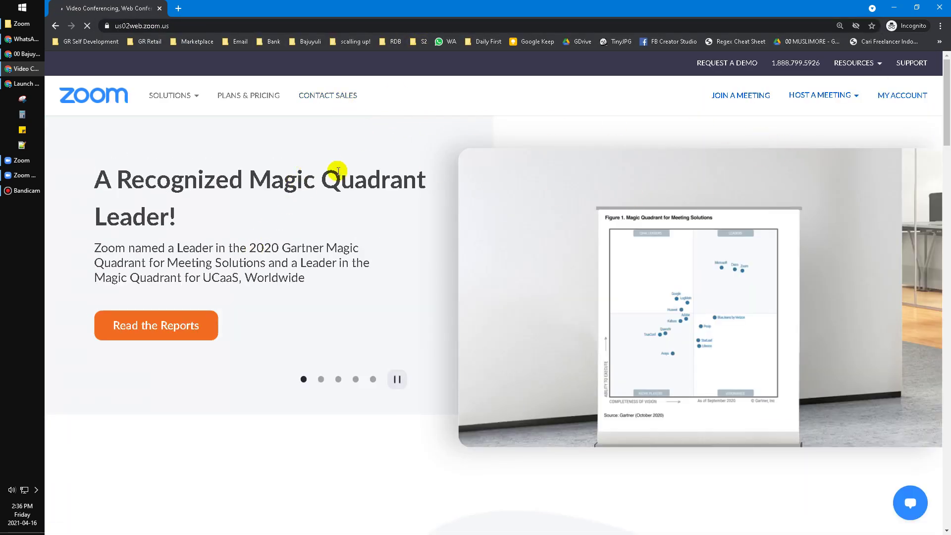
pyautogui.click(907, 97)
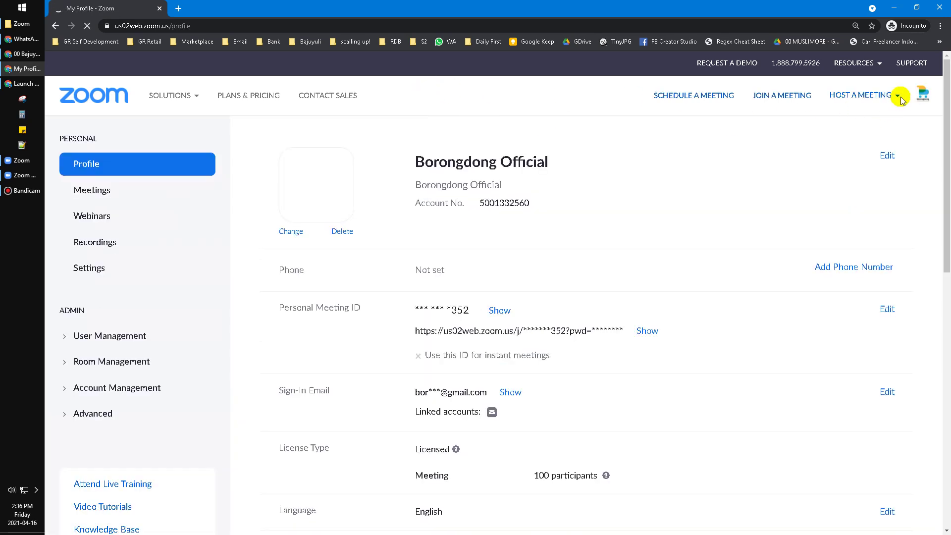
pyautogui.click(890, 96)
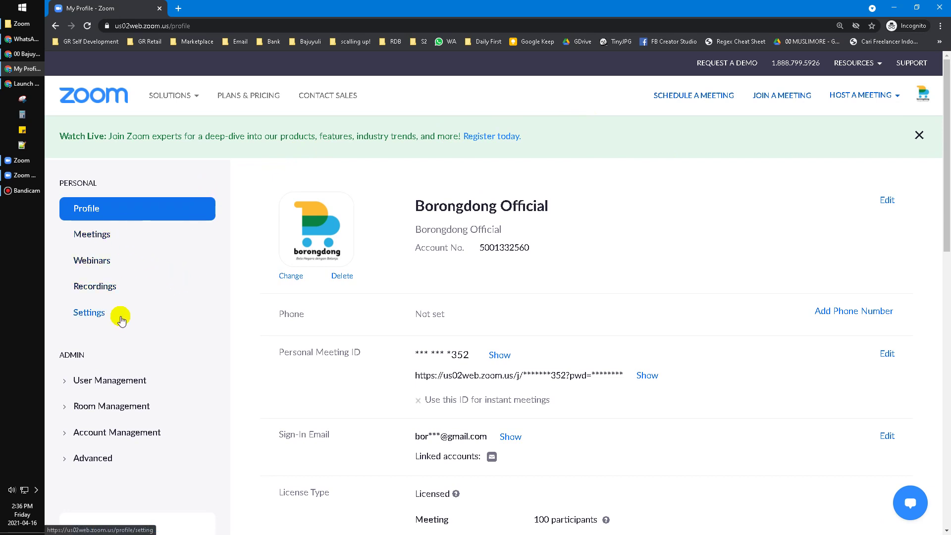
pyautogui.moveTo(372, 201)
pyautogui.mouseDown()
pyautogui.moveTo(127, 308)
pyautogui.moveTo(136, 324)
pyautogui.mouseUp()
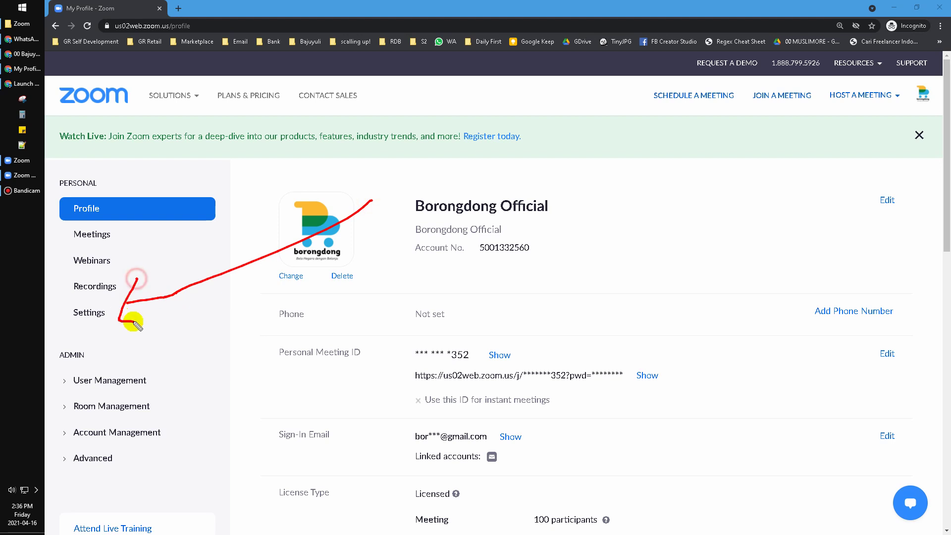
pyautogui.click(89, 312)
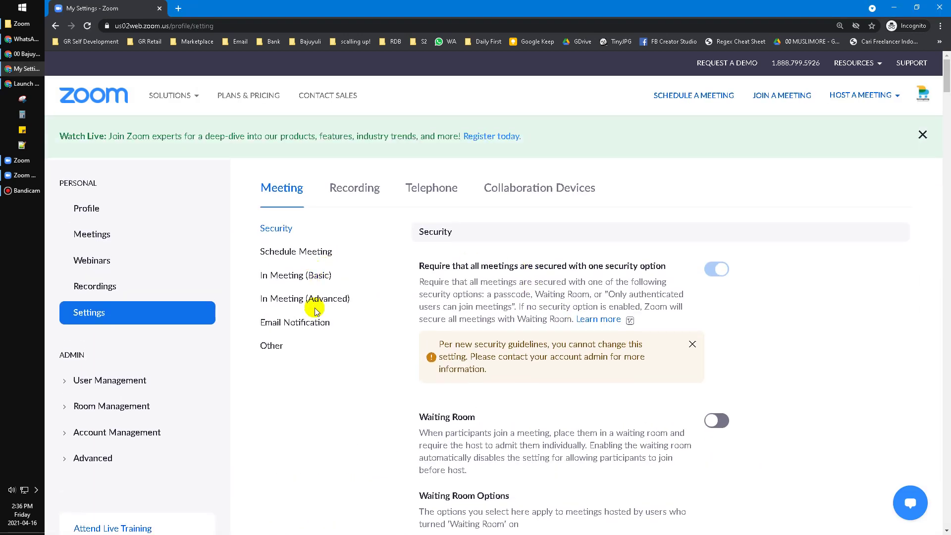
# Step: Jump to the In Meeting (Basic) settings and scroll to the Co-host option
pyautogui.moveTo(489, 192)
pyautogui.mouseDown()
pyautogui.moveTo(394, 263)
pyautogui.moveTo(261, 272)
pyautogui.moveTo(248, 290)
pyautogui.moveTo(248, 250)
pyautogui.moveTo(295, 277)
pyautogui.mouseUp()
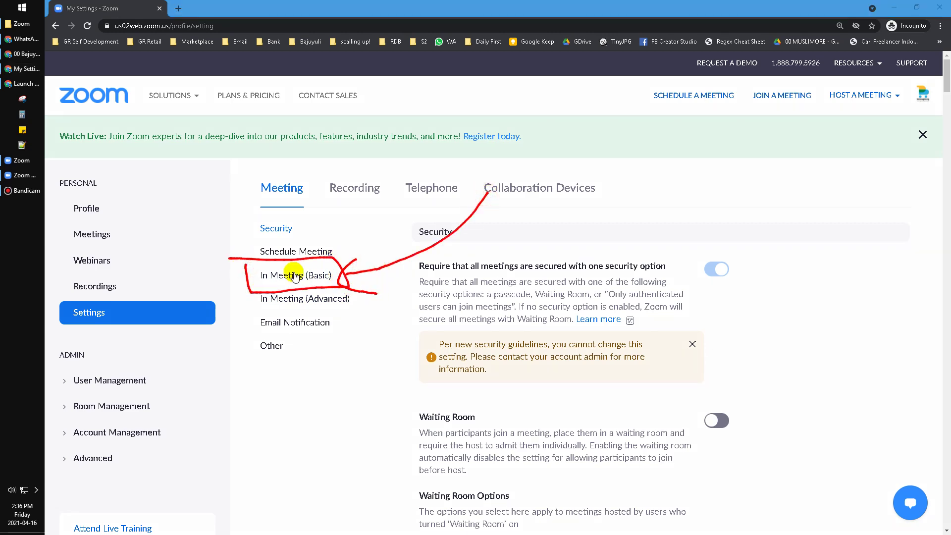
pyautogui.click(291, 275)
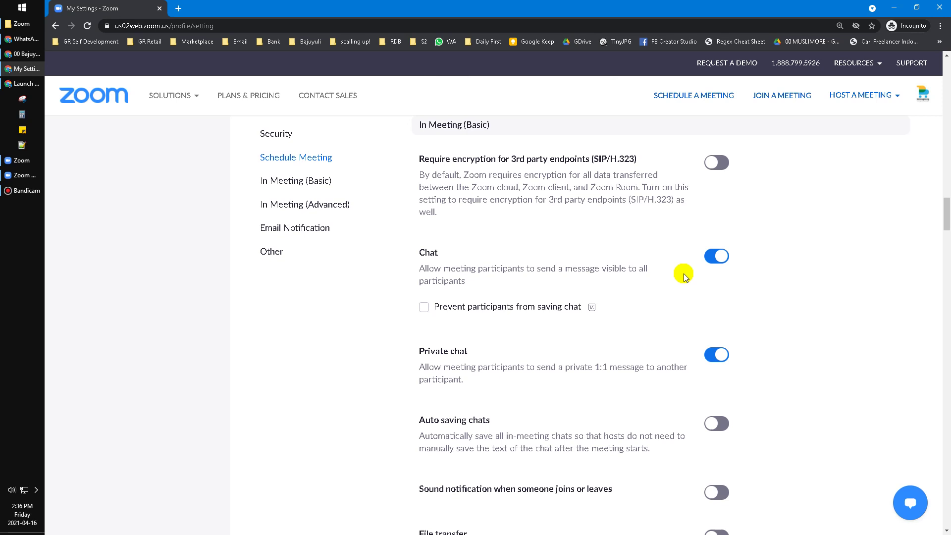
pyautogui.scroll(-5, 643, 242)
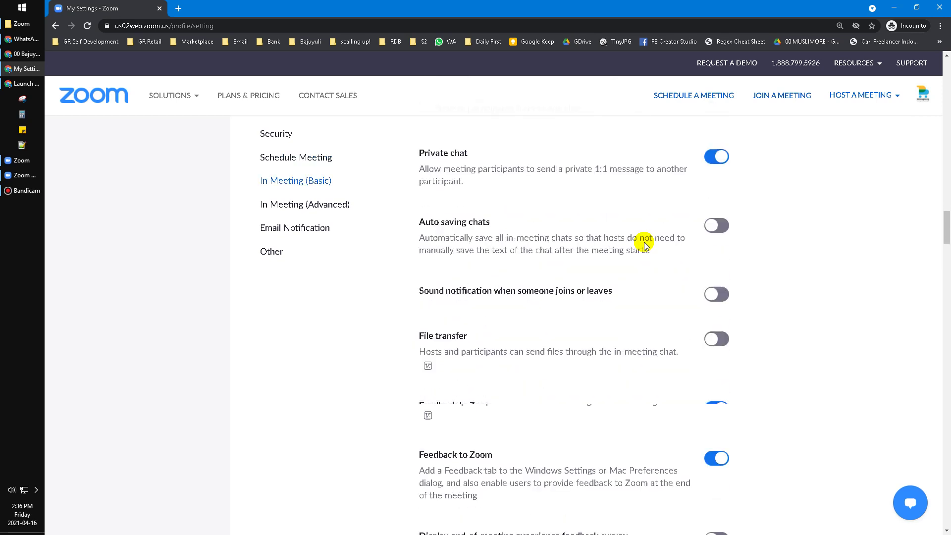
pyautogui.scroll(-4, 644, 241)
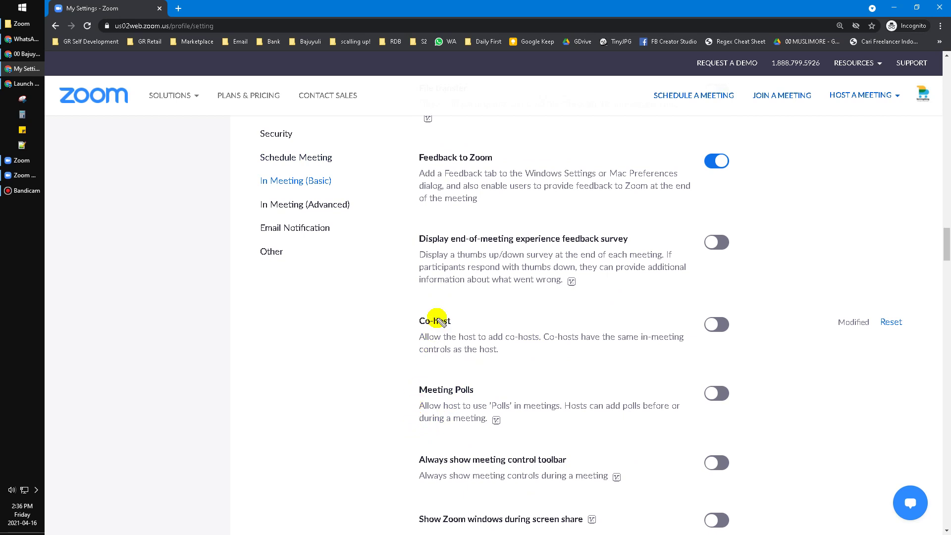
# Step: Circle the Co-host setting with the annotation pen, switch it on, and reload the page
pyautogui.click(398, 297)
pyautogui.moveTo(396, 298)
pyautogui.mouseDown()
pyautogui.moveTo(542, 365)
pyautogui.moveTo(765, 295)
pyautogui.moveTo(384, 287)
pyautogui.mouseUp()
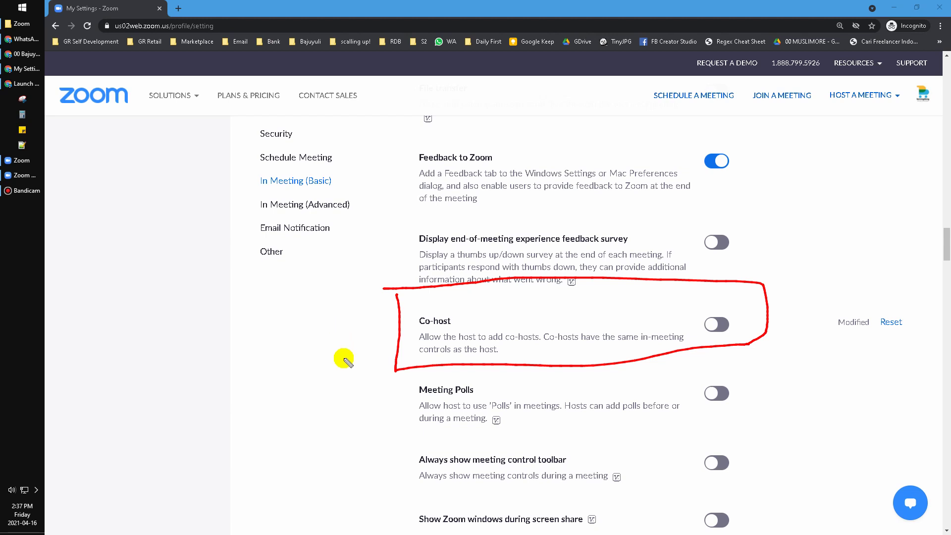
pyautogui.press('Escape')
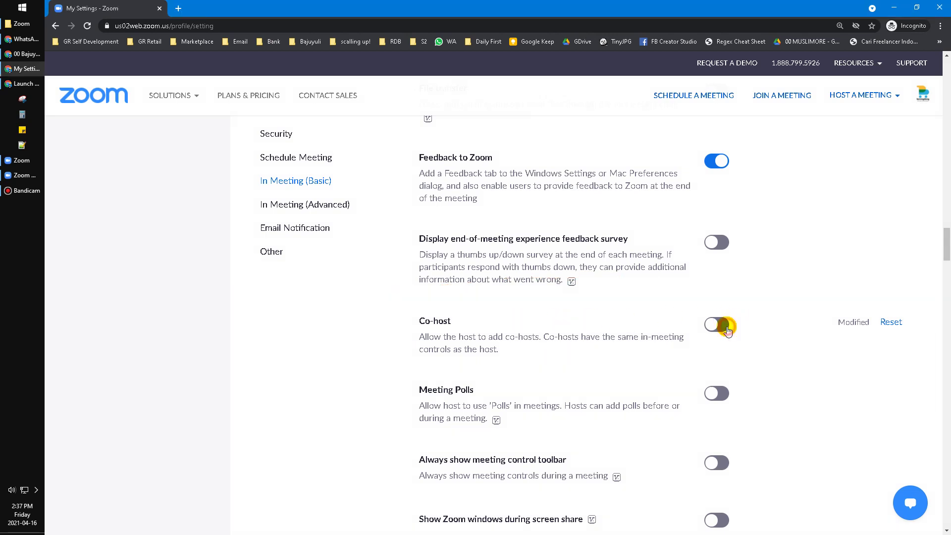
pyautogui.click(727, 331)
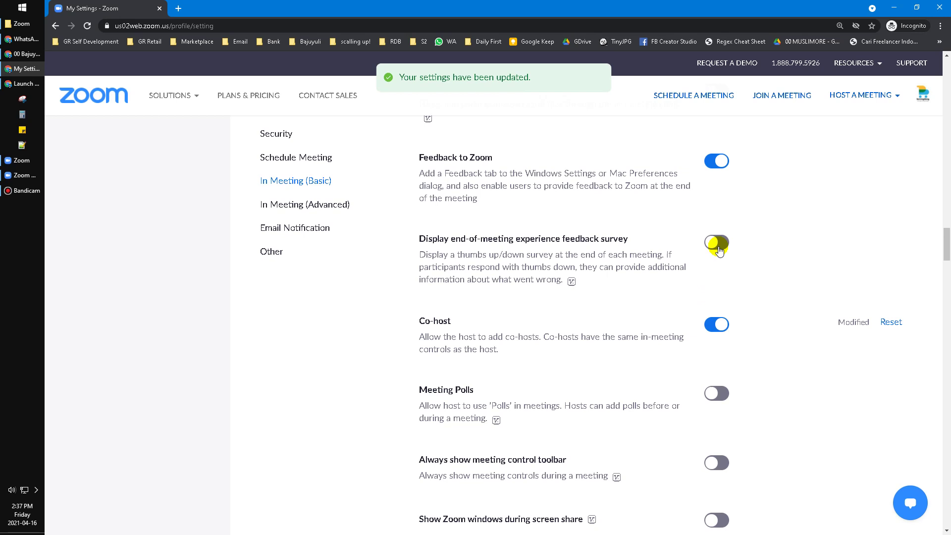
pyautogui.press('F5')
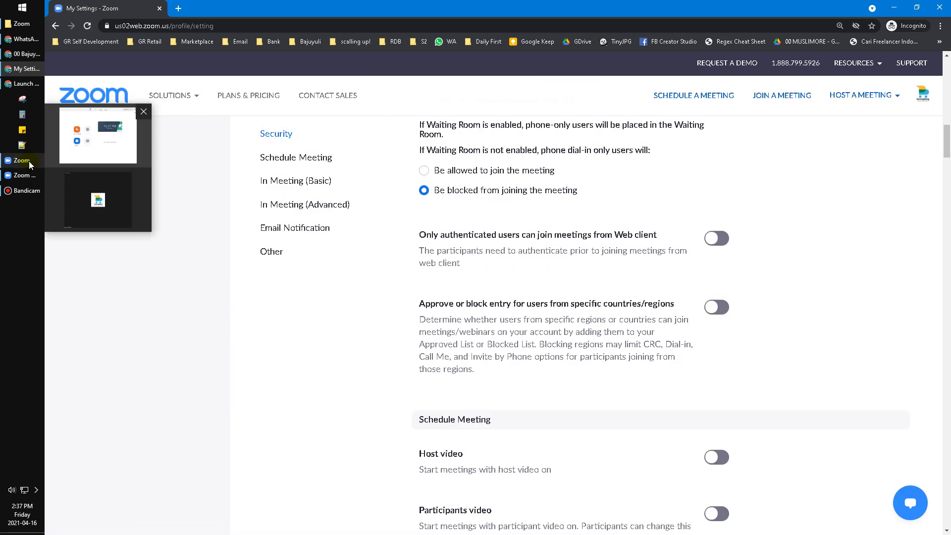
# Step: Recheck the second participant's options, then end the current meeting for all participants
pyautogui.click(30, 161)
pyautogui.click(24, 175)
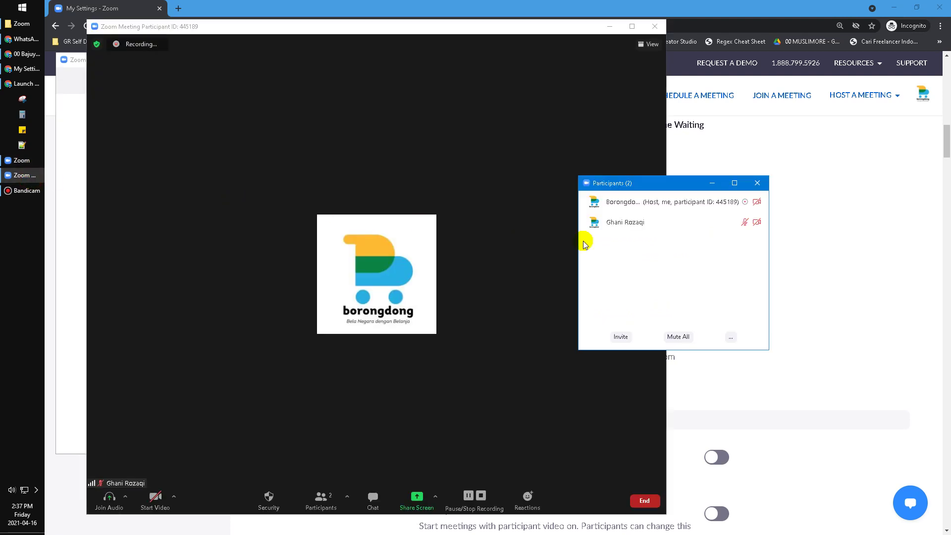
pyautogui.click(742, 223)
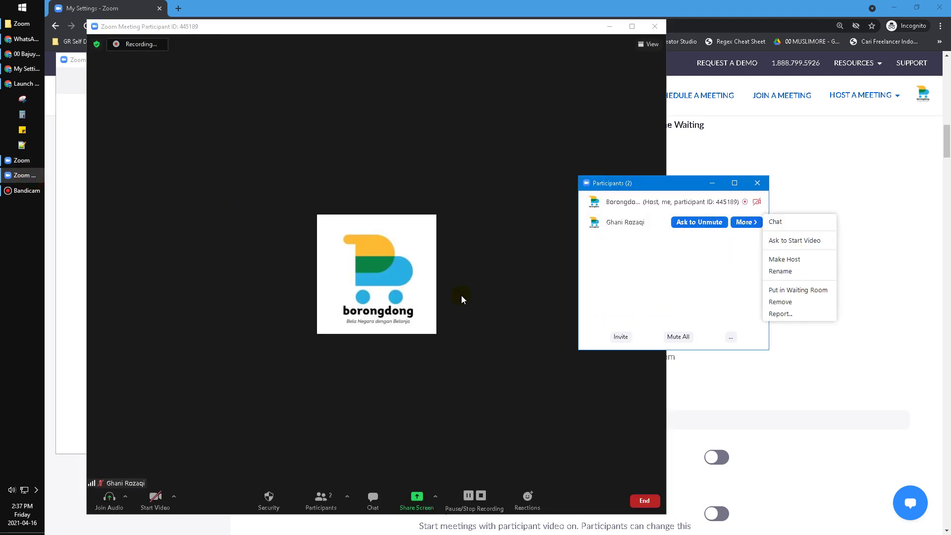
pyautogui.click(490, 342)
pyautogui.click(642, 506)
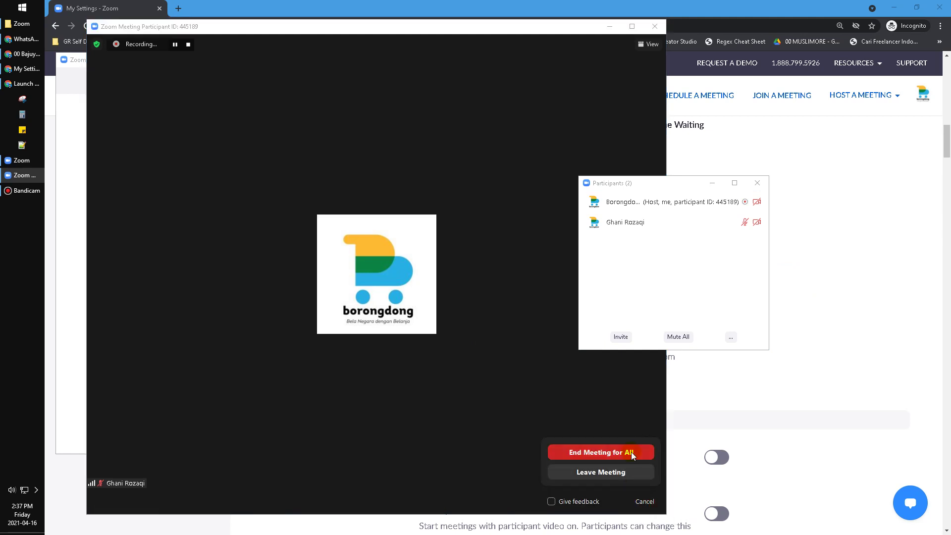
pyautogui.click(631, 451)
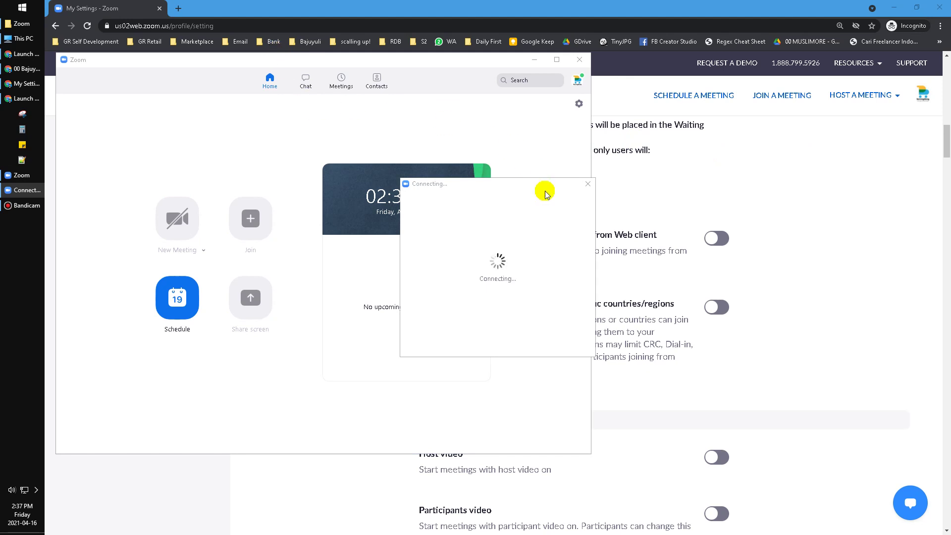
# Step: Dismiss the audio dialog and make the second participant co-host via More > Make Co-Host, confirming Yes
pyautogui.click(514, 187)
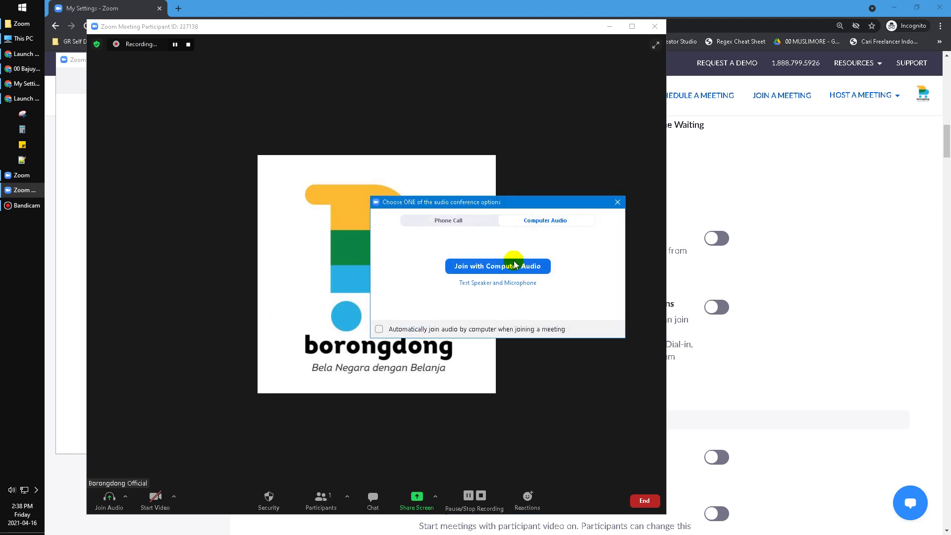
pyautogui.click(617, 203)
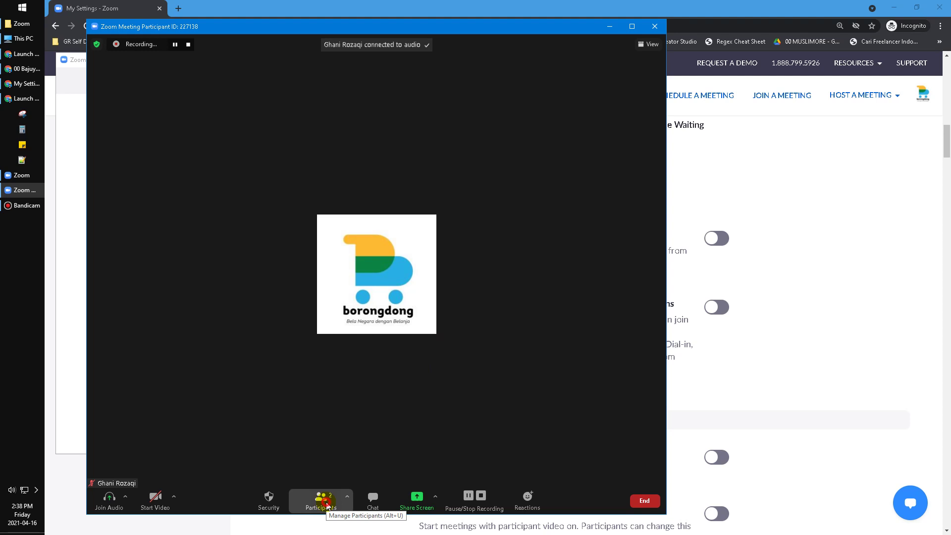
pyautogui.click(321, 500)
pyautogui.click(574, 226)
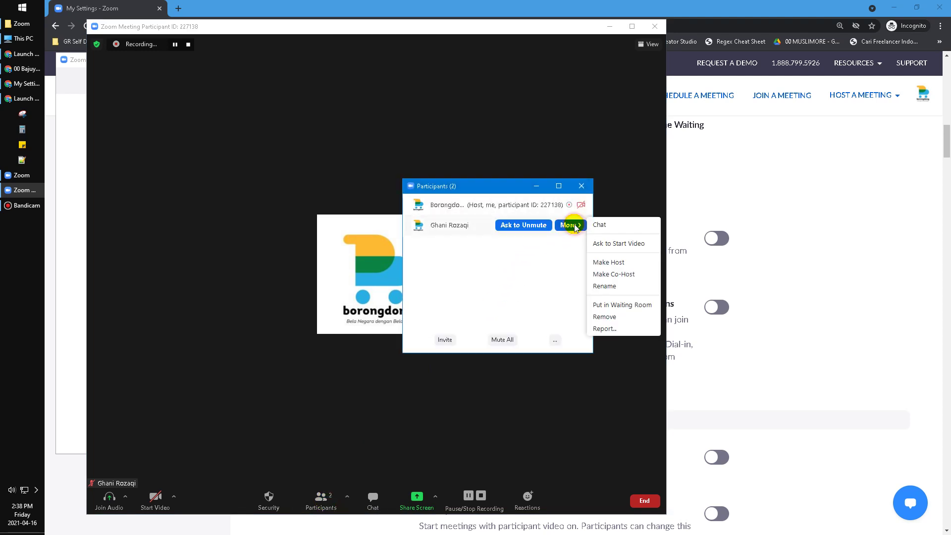
pyautogui.click(643, 275)
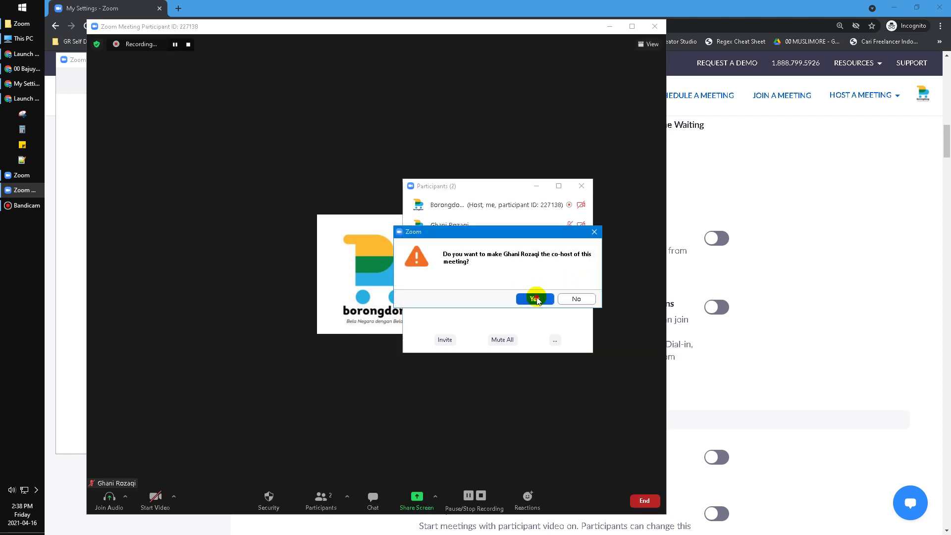
pyautogui.click(537, 298)
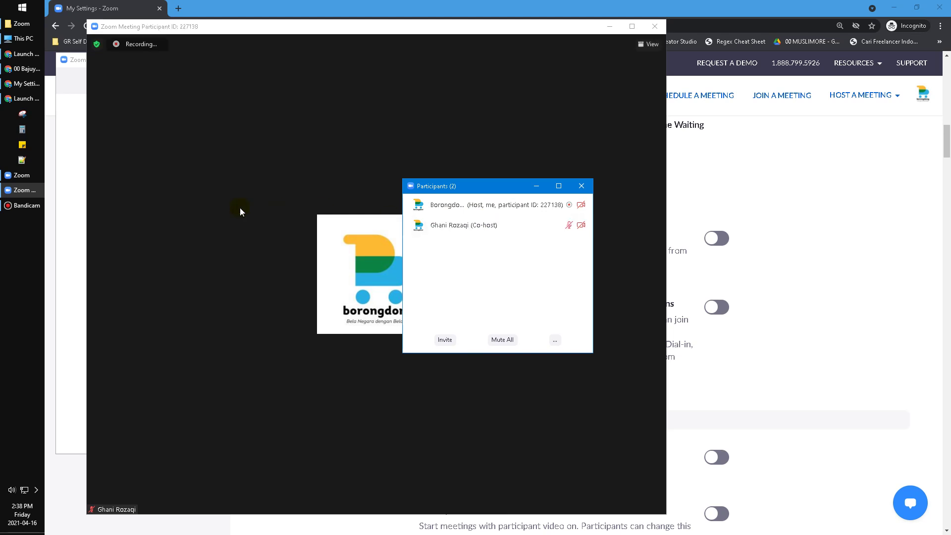
pyautogui.hotkey('alt', 'Tab')
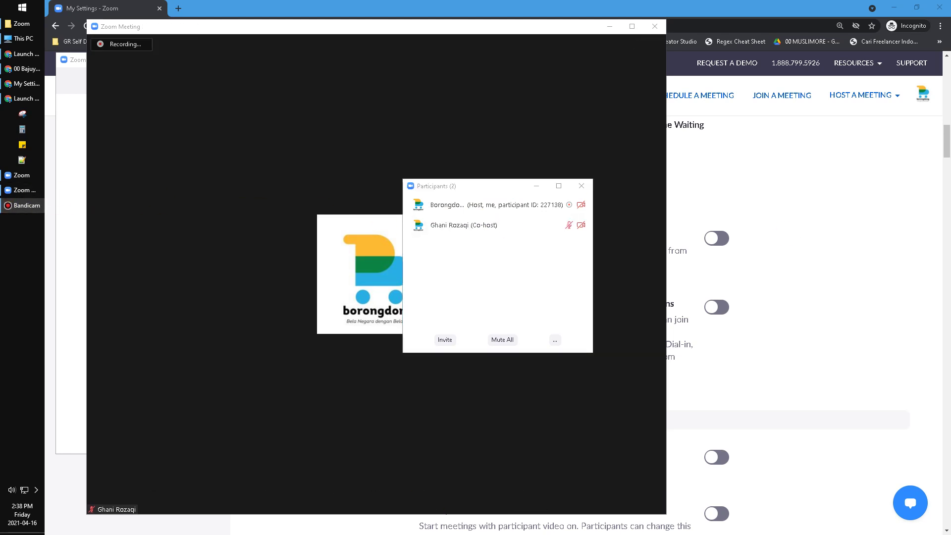